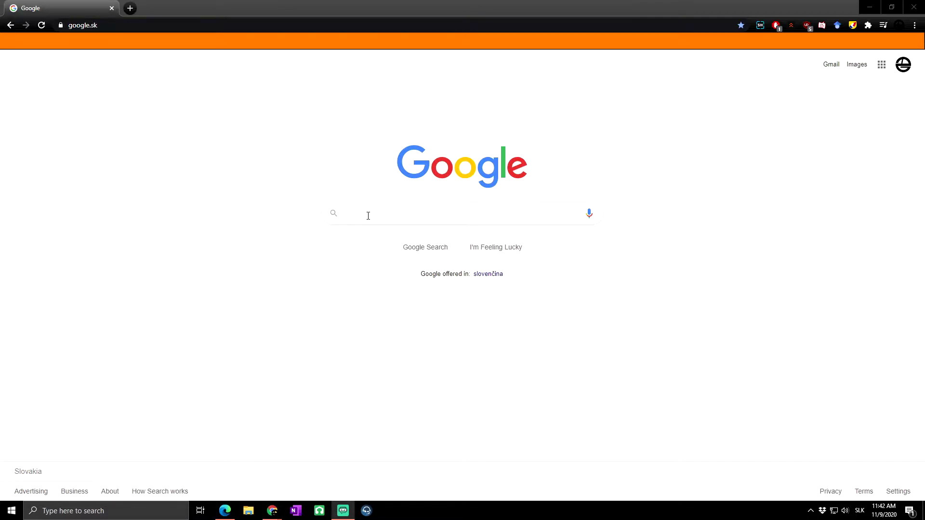
Search Google for 'anaconda' and open the official anaconda.com result
click(368, 216)
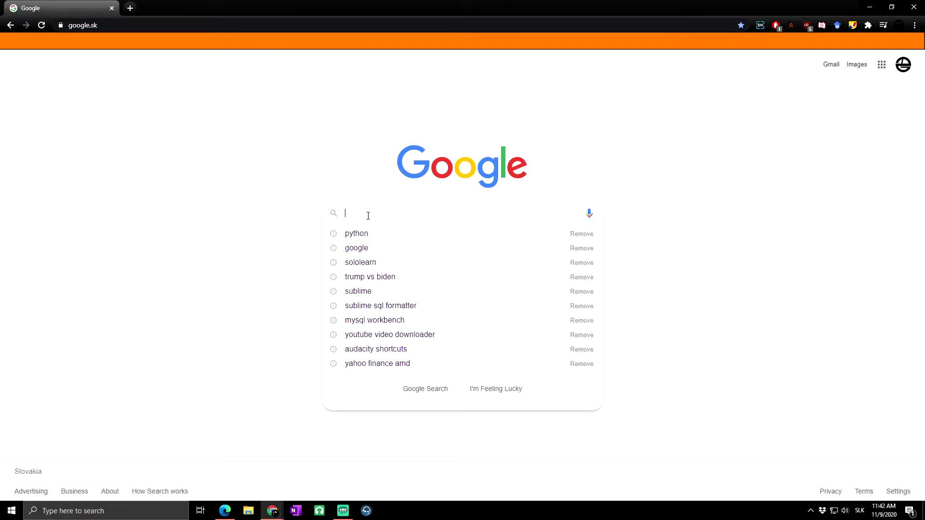
text(anaconda)
key(Return)
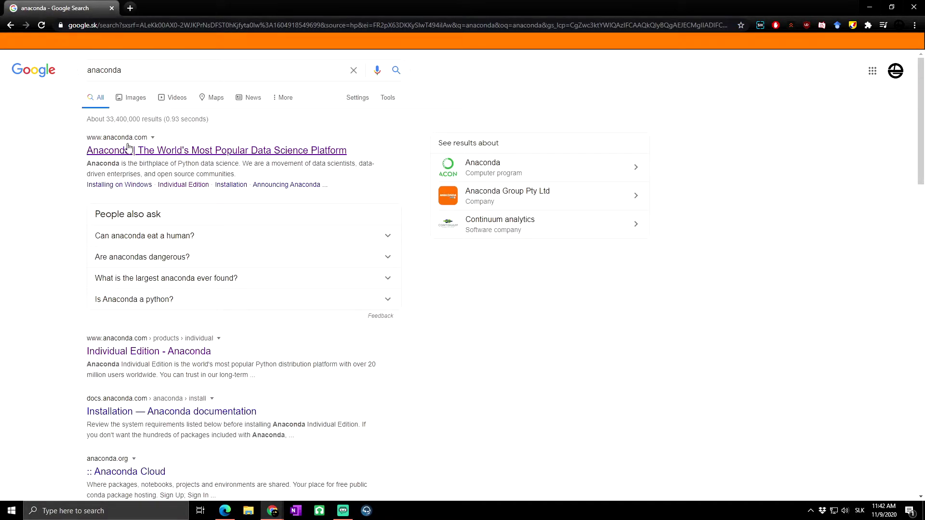
click(141, 152)
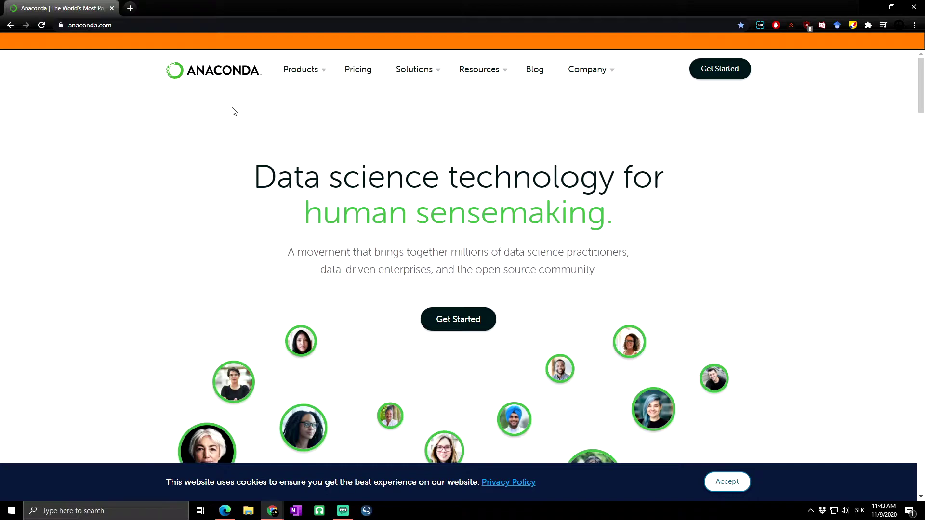
Go from Get Started to the Individual Edition page and jump to its Download installers list
mouse_move(303, 71)
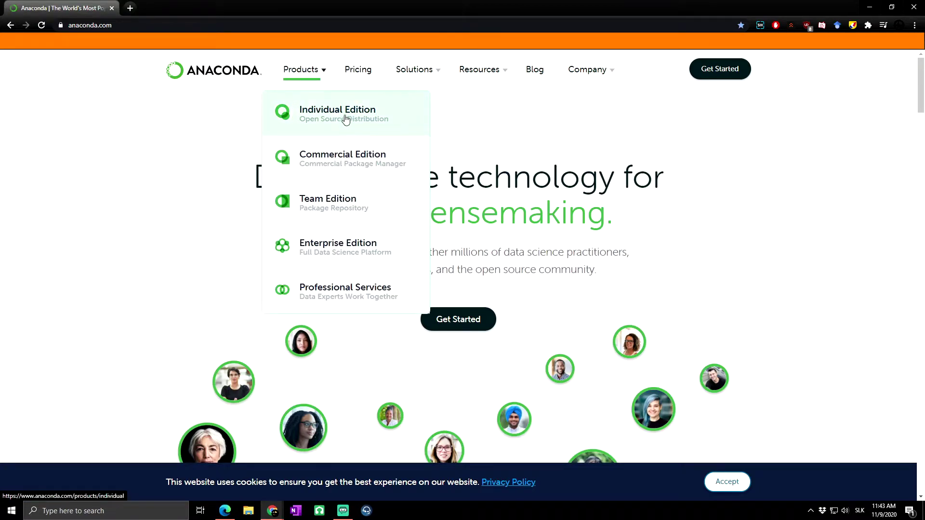
click(734, 69)
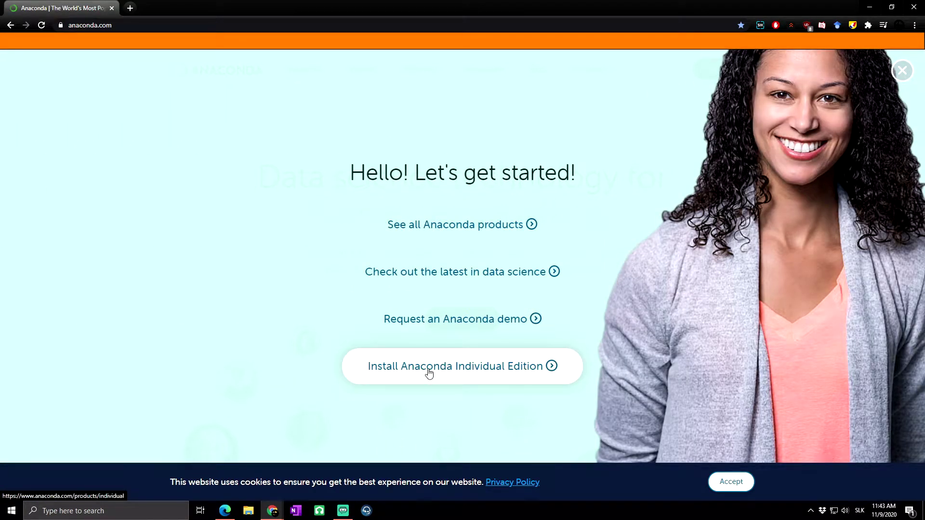
click(429, 372)
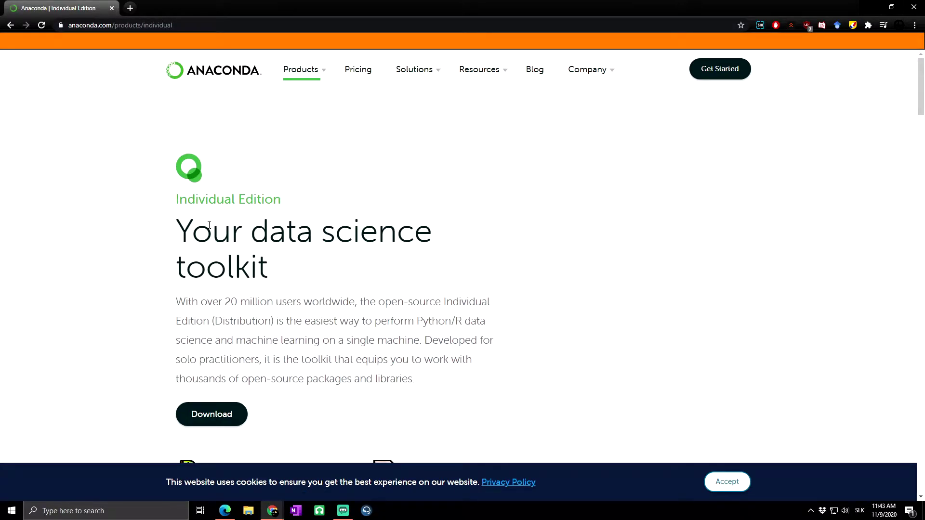
scroll(210, 225, down, 3)
scroll(183, 178, up, 2)
scroll(210, 349, down, 1)
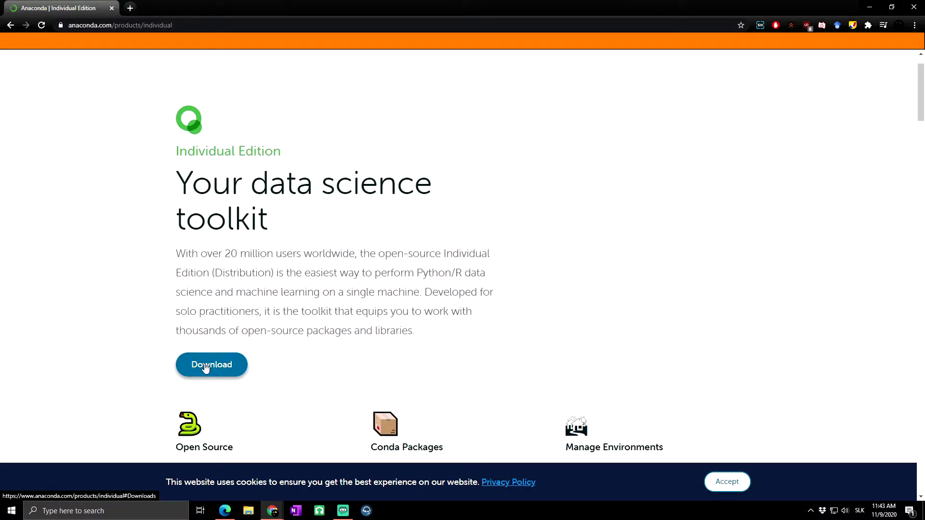
click(206, 367)
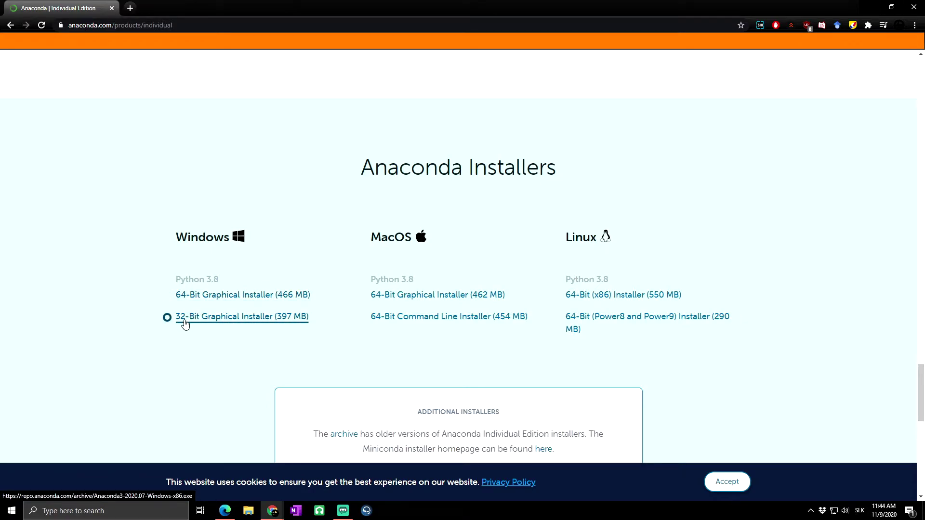
right_click(10, 515)
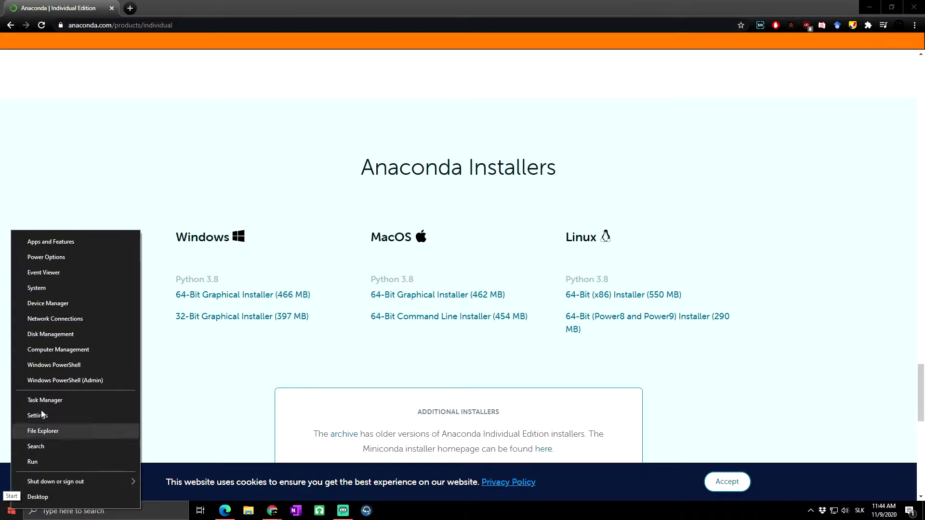
click(66, 288)
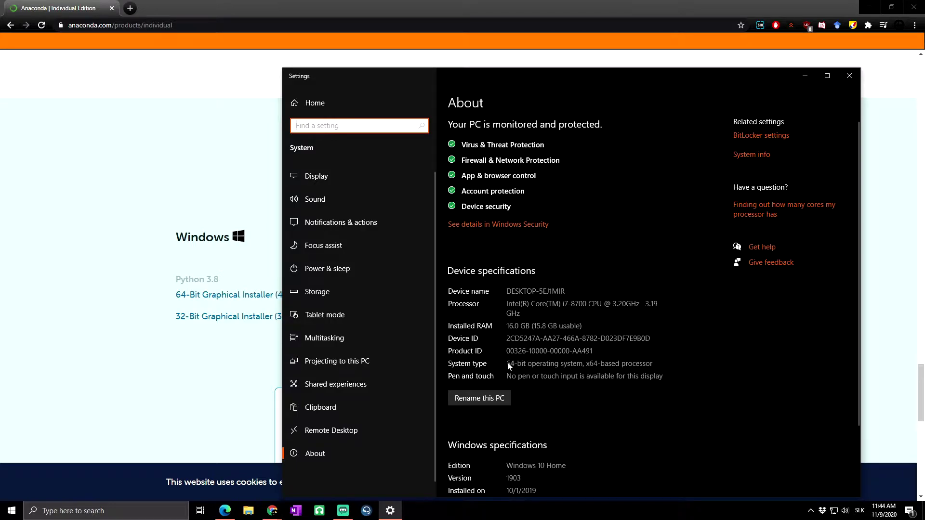
key(alt+F4)
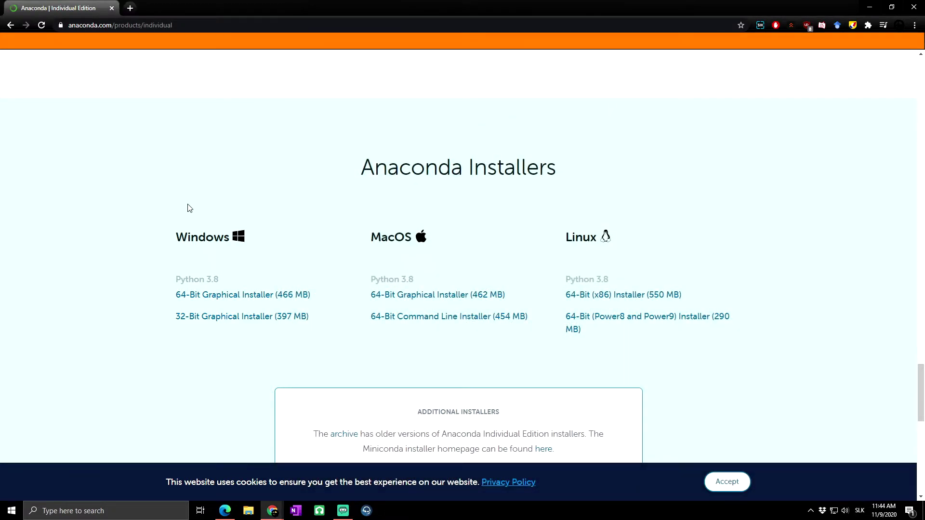
Download the Windows 64-Bit Graphical Installer (466 MB) and run the downloaded Anaconda3 2020.07 setup
click(235, 299)
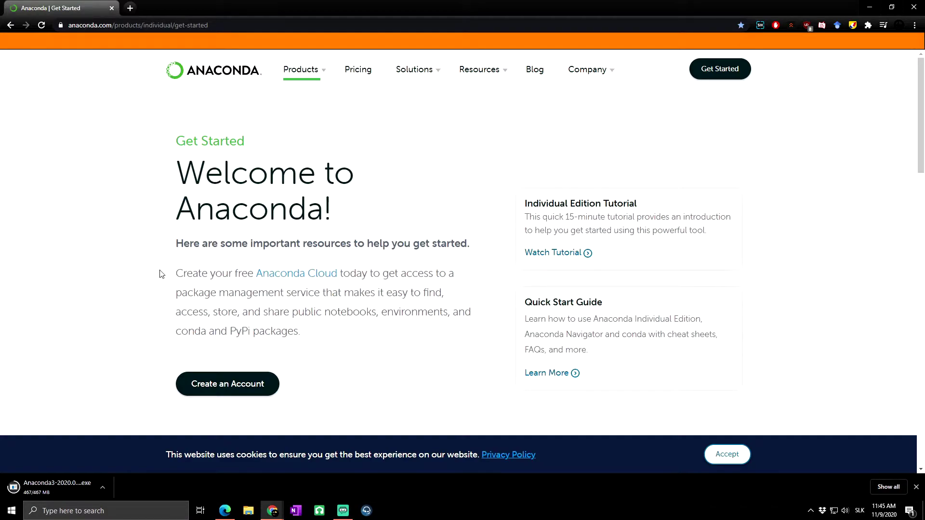
click(50, 487)
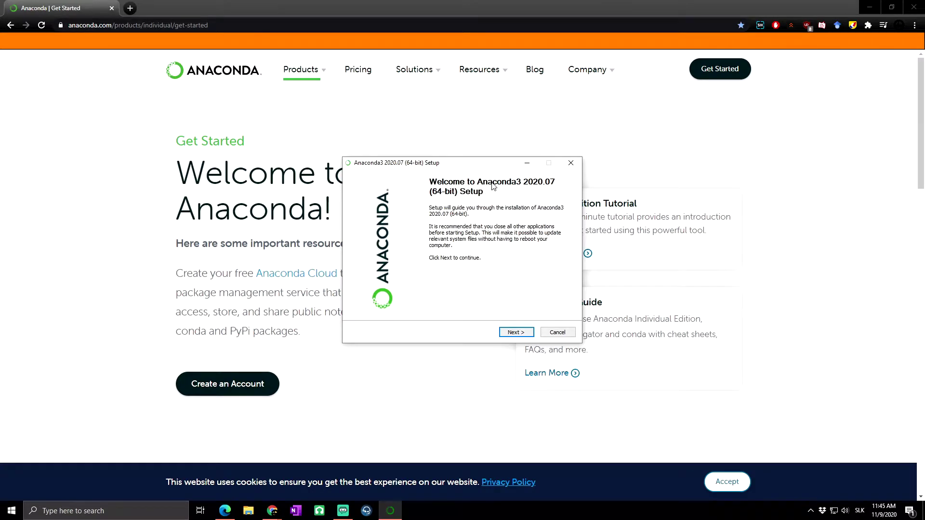
Accept the license, keep the Just Me install type and the default destination folder
click(515, 332)
drag(565, 230, 566, 275)
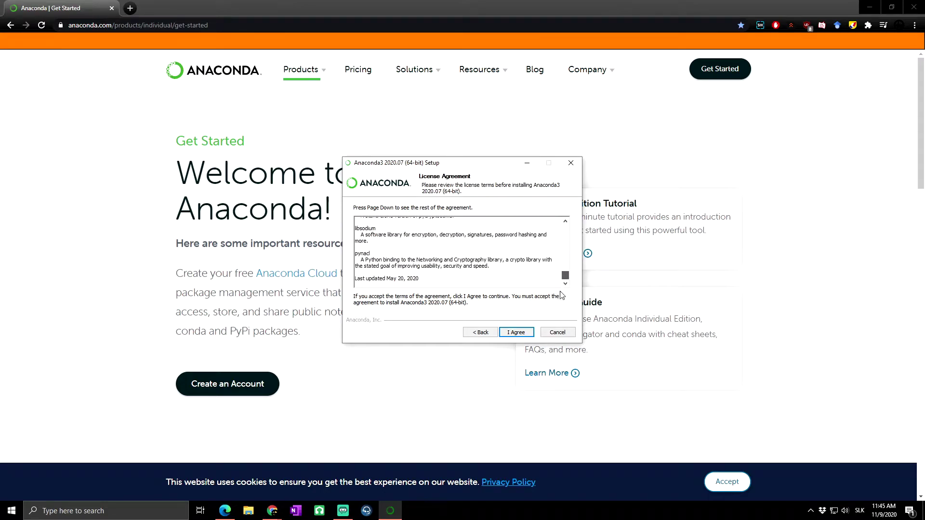
click(516, 332)
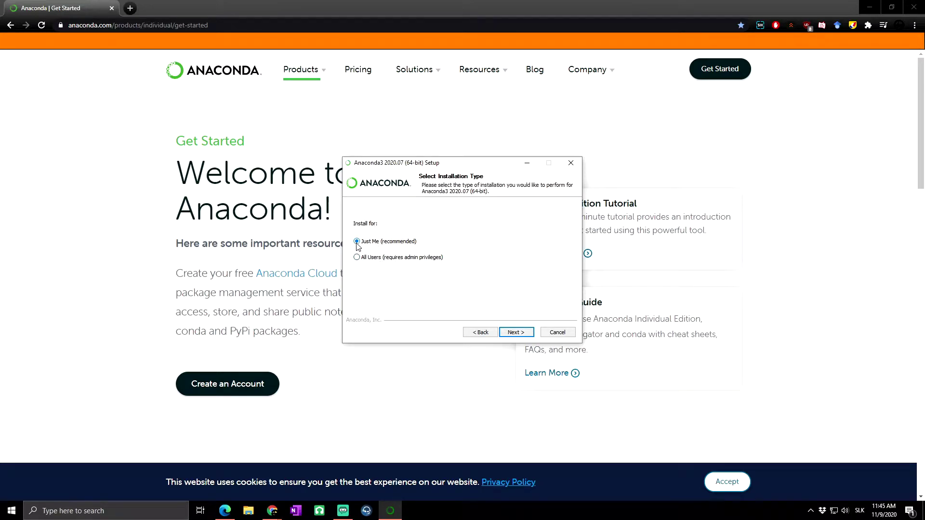
click(512, 331)
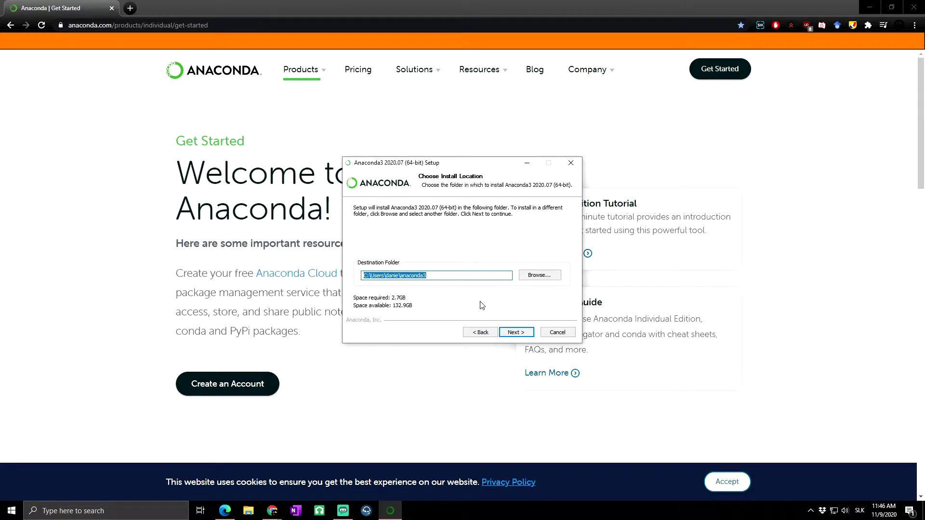
click(513, 330)
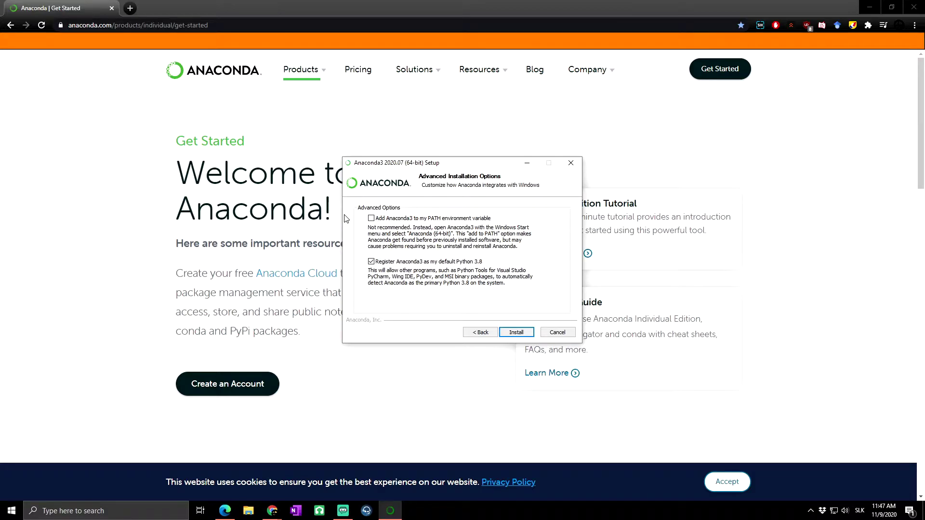
Tick 'Add Anaconda3 to my PATH environment variable' and install Anaconda3
click(371, 219)
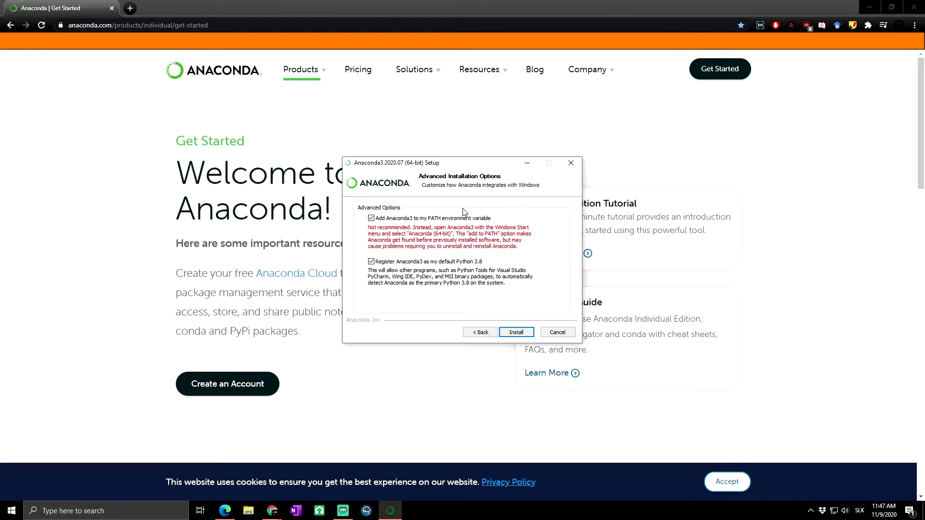
click(515, 332)
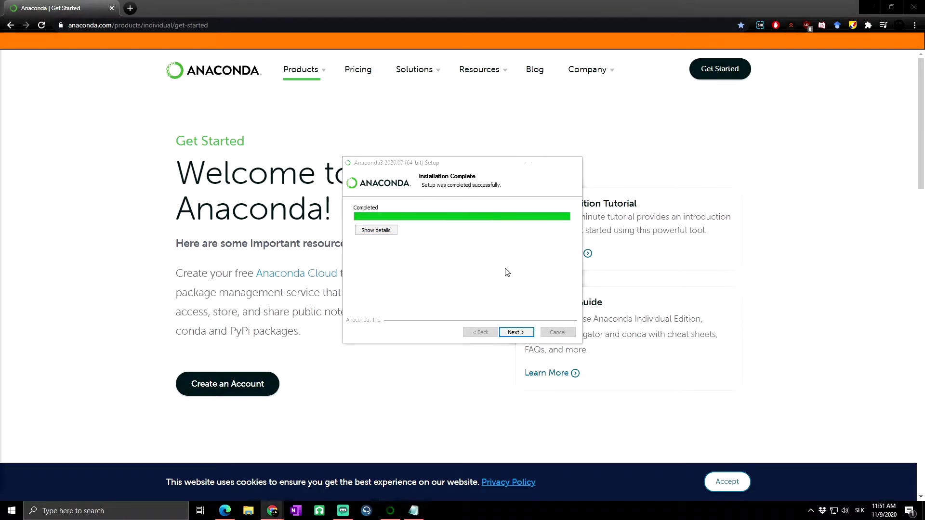
Move past the completion and PyCharm pages and untick the tutorial and Learn More options
click(515, 332)
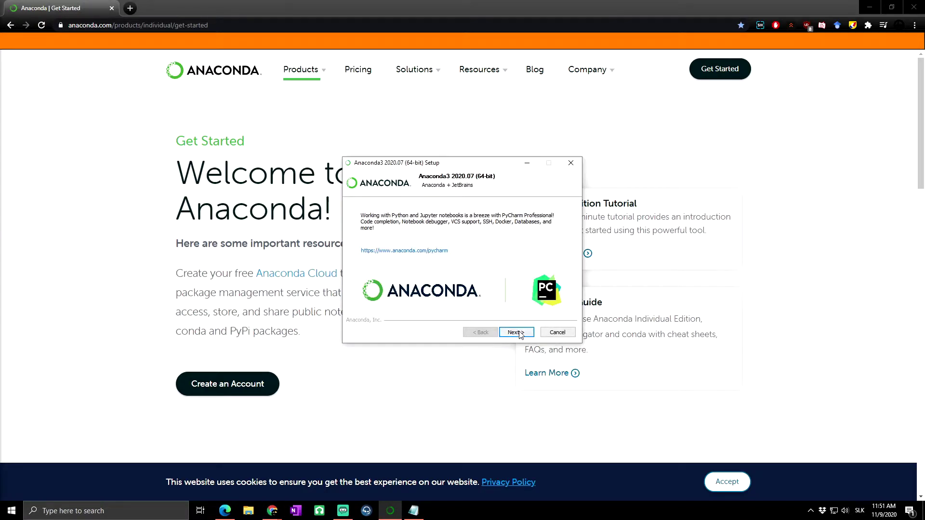
click(517, 332)
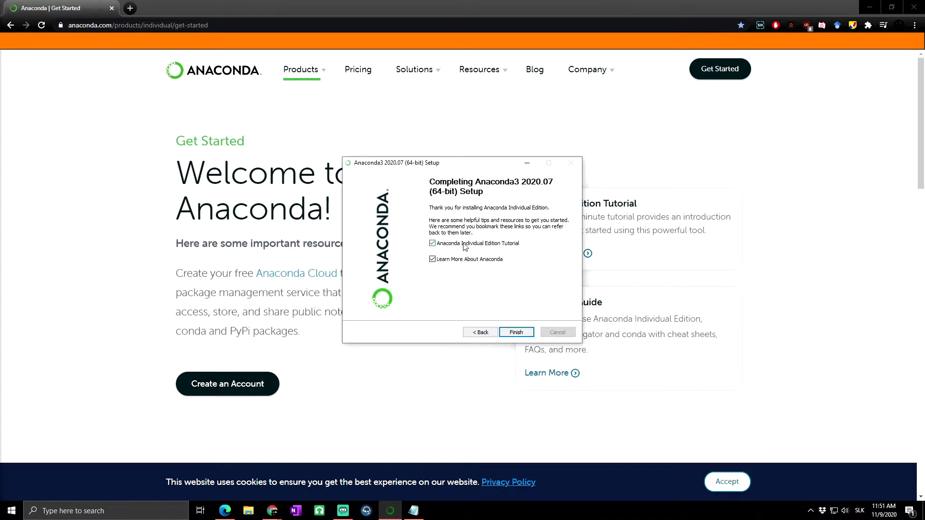
click(433, 244)
click(432, 260)
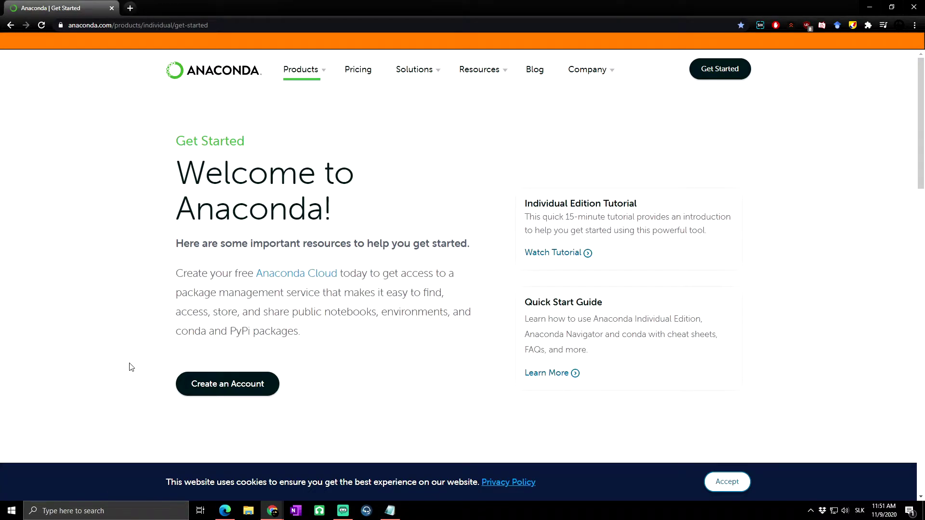
Launch Anaconda Prompt (anaconda3) from Windows Search and centre its window on screen
click(93, 512)
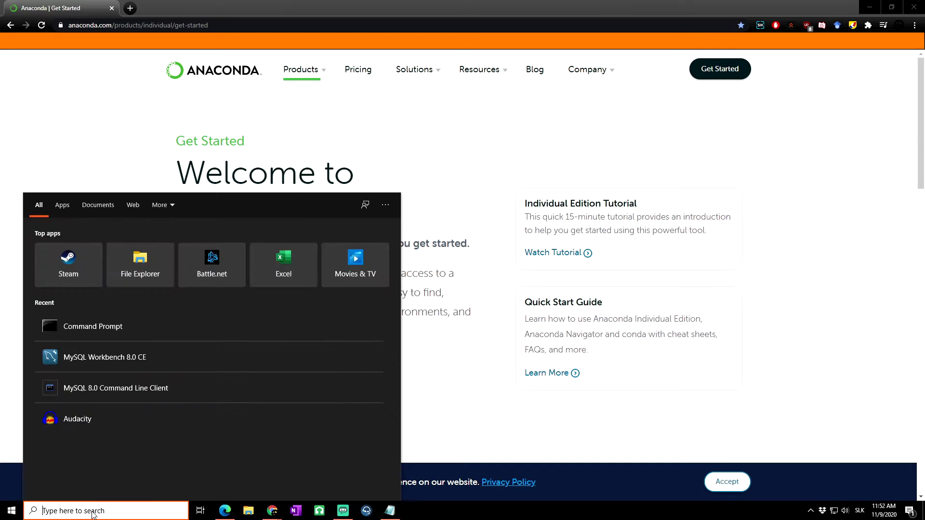
text(anaconda)
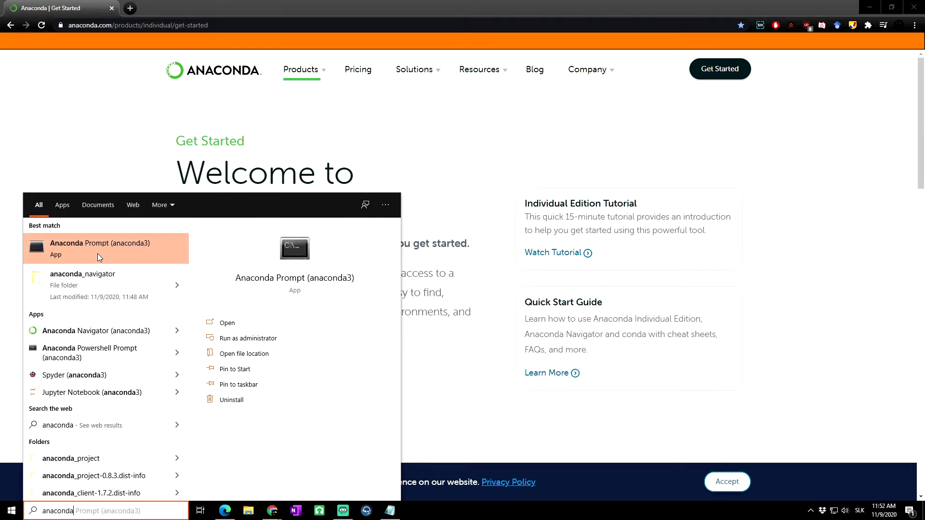
click(106, 251)
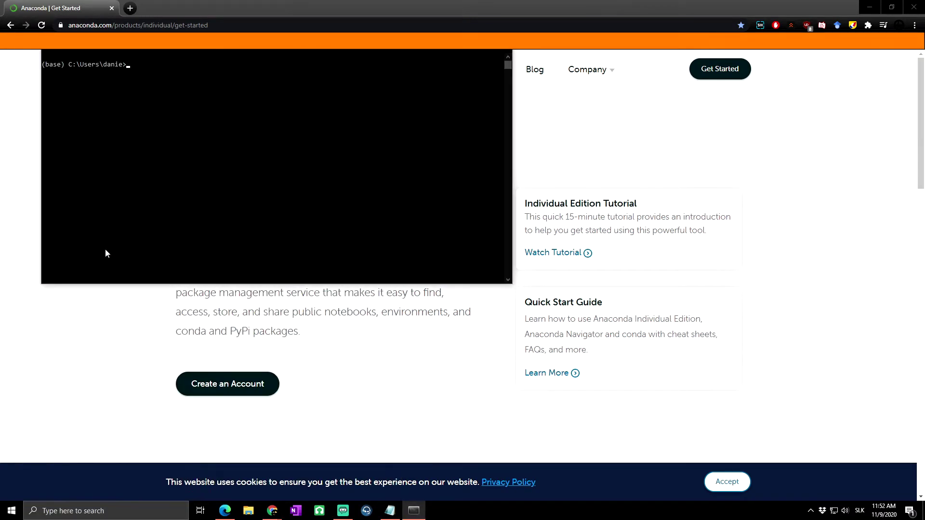
drag(241, 54, 375, 123)
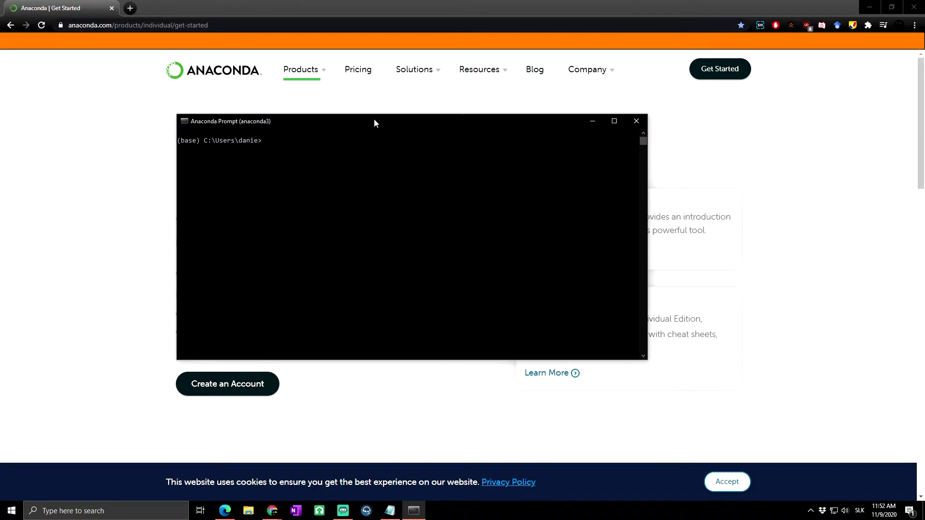
Run 'python --version' to confirm Python 3.8.3 is installed
text(python --version)
key(BackSpace)
key(BackSpace)
key(BackSpace)
text(ion)
key(Return)
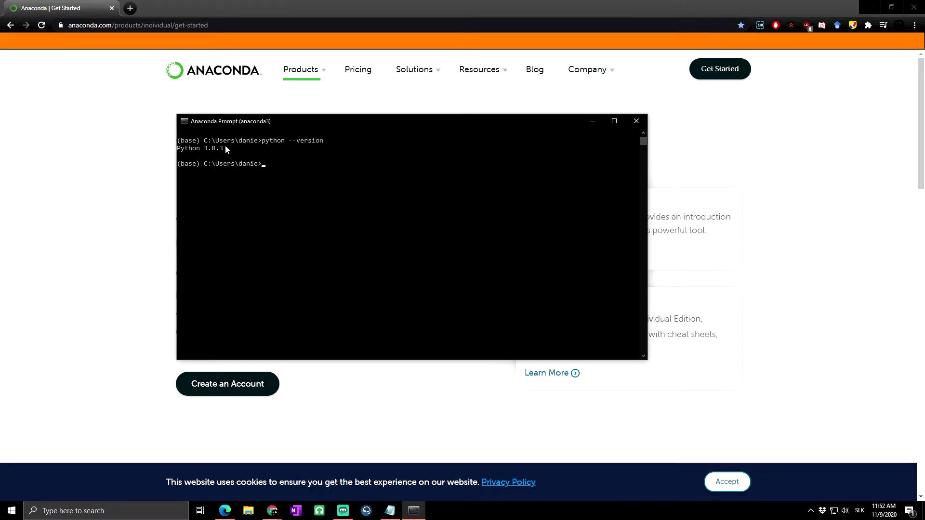
Clear the console with cls and run 'conda info' to view the base environment details
text(cls)
key(Return)
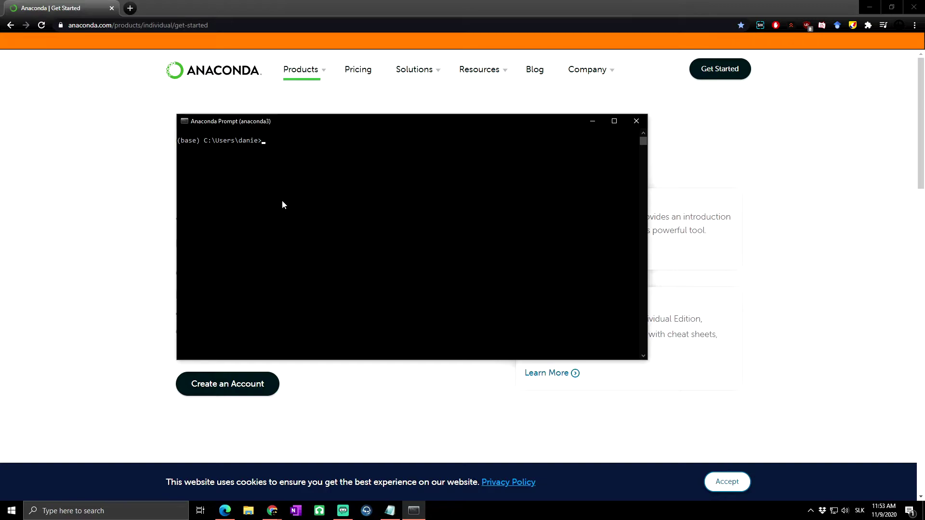
text(conda info)
key(Return)
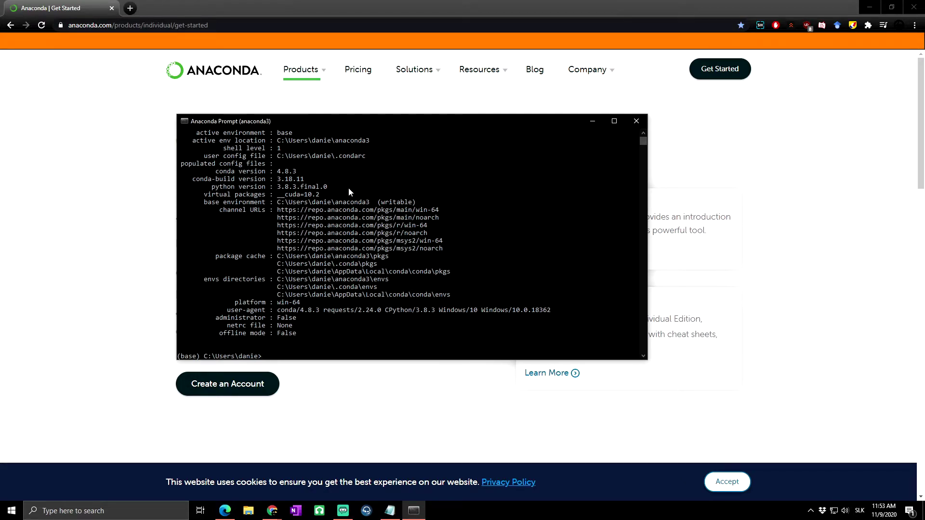
scroll(360, 183, down, 1)
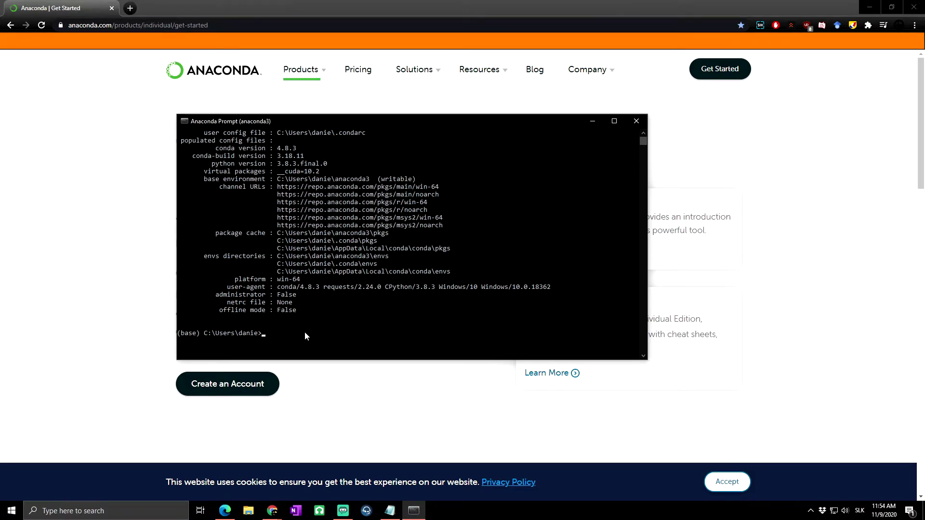
Run 'conda install numpy' to install numpy into the base environment
text(conda install numpy)
key(Return)
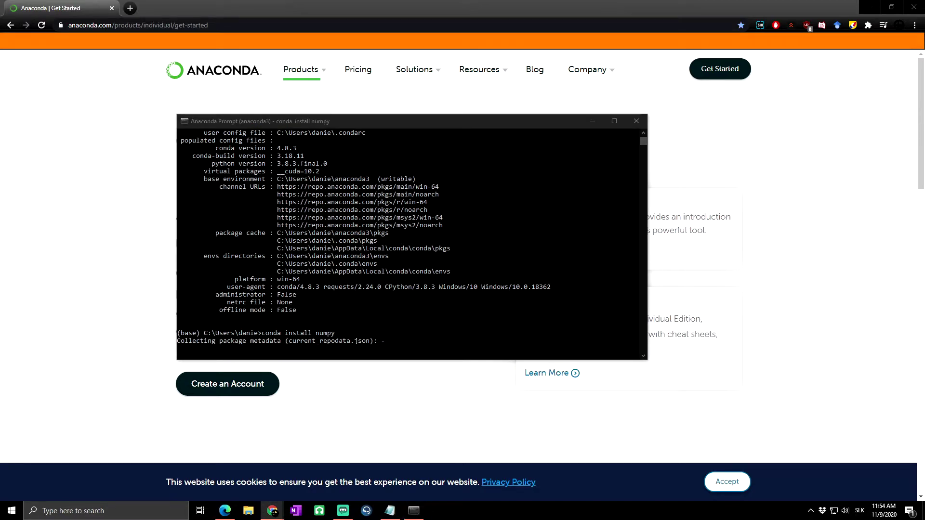
key(alt+Tab)
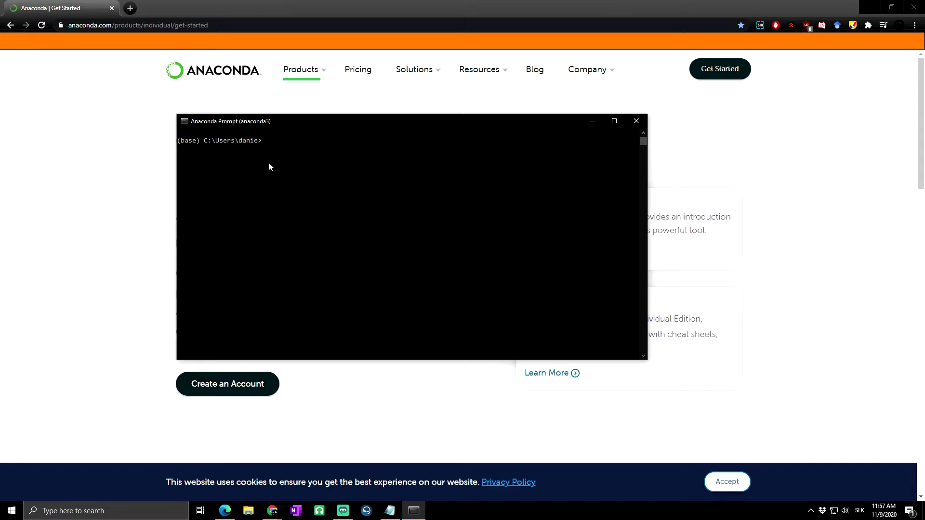
Start Jupyter Notebook in Google Chrome and open the Desktop folder
text(notebook)
key(Return)
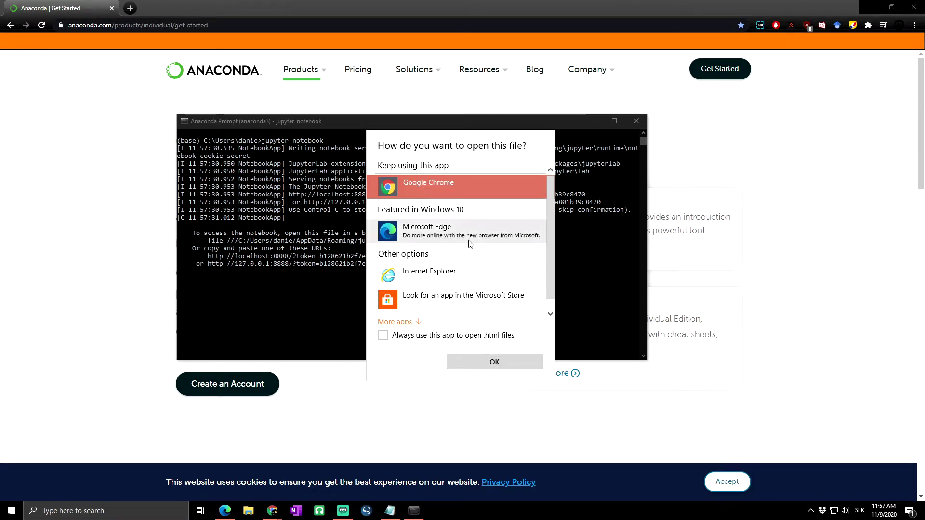
click(494, 362)
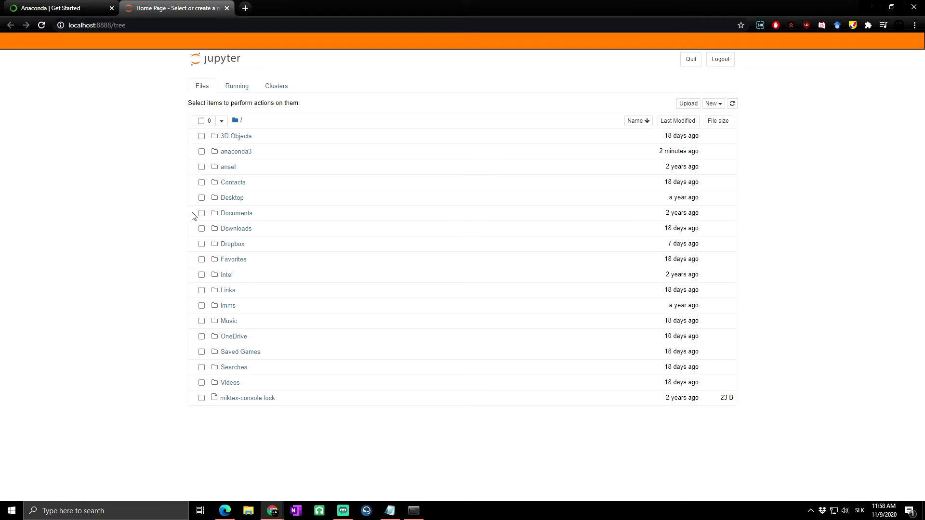
click(231, 197)
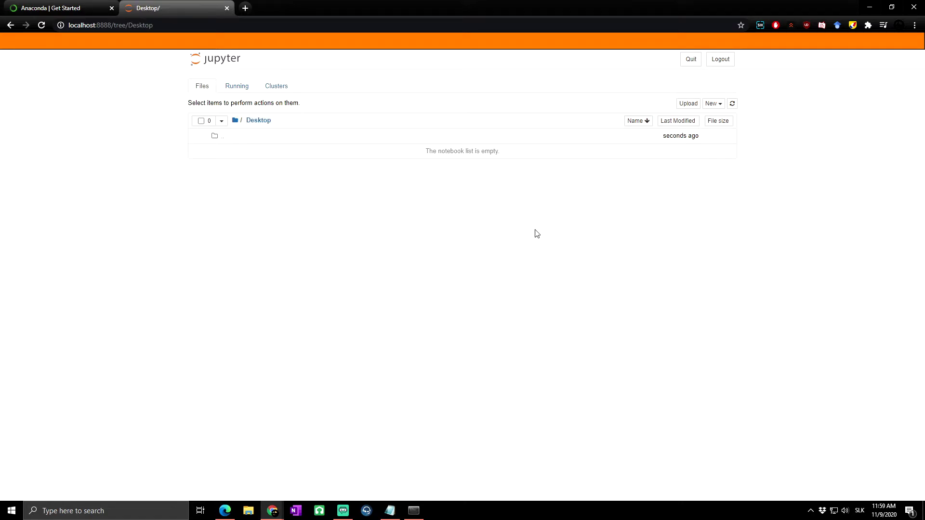
Create a new folder on the Desktop, rename it to 'Python', and open it
click(721, 105)
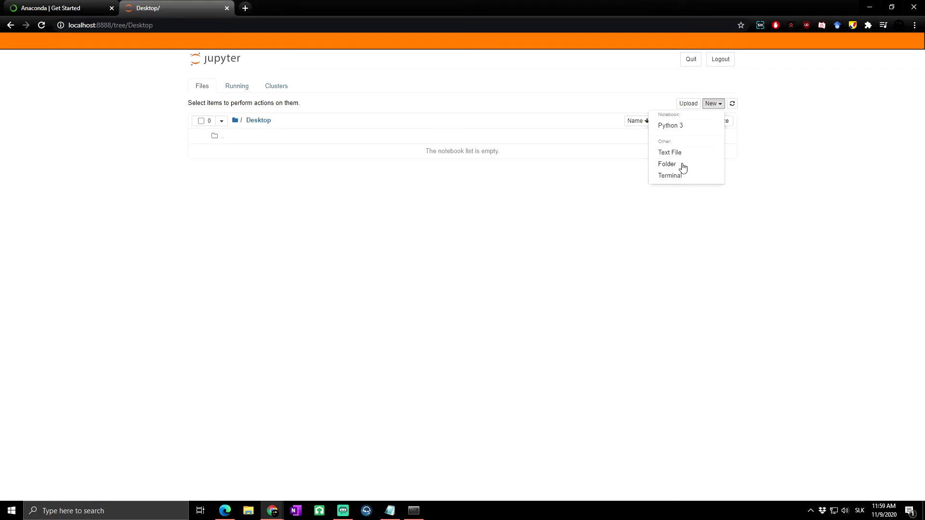
click(668, 164)
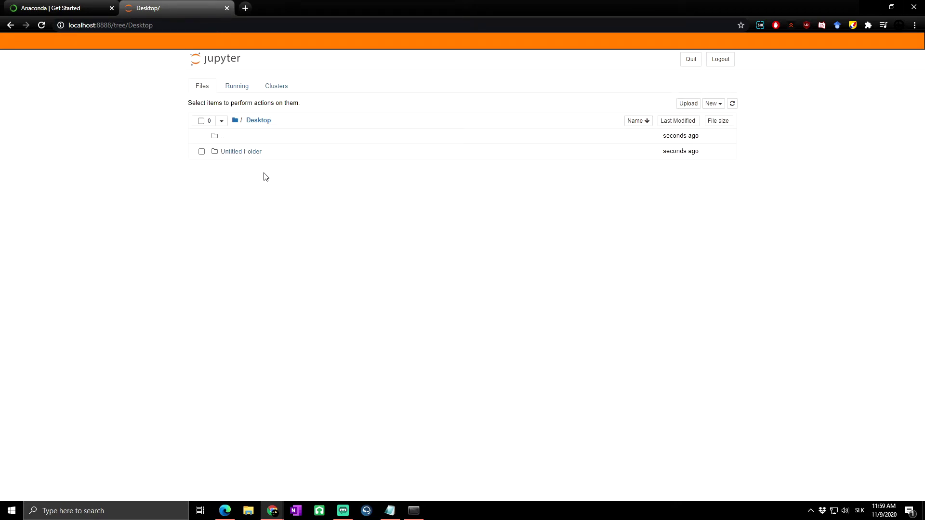
click(202, 151)
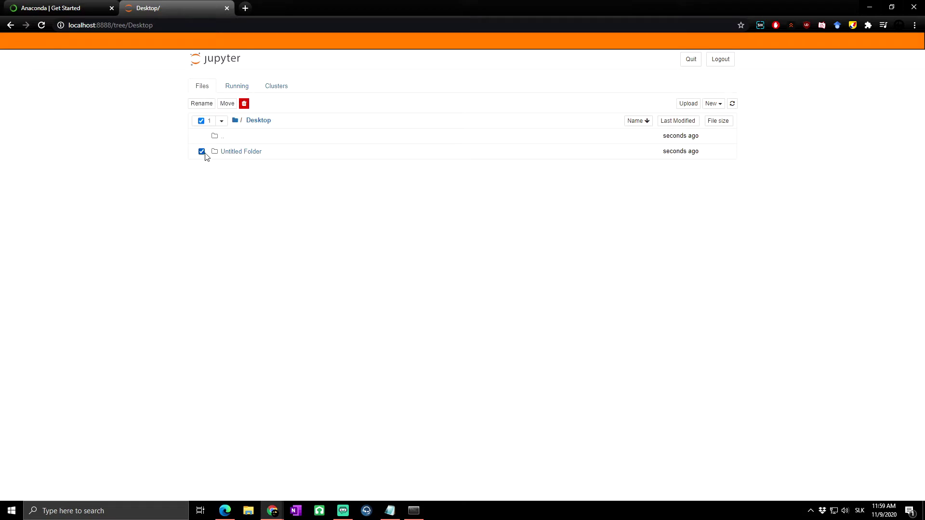
click(201, 103)
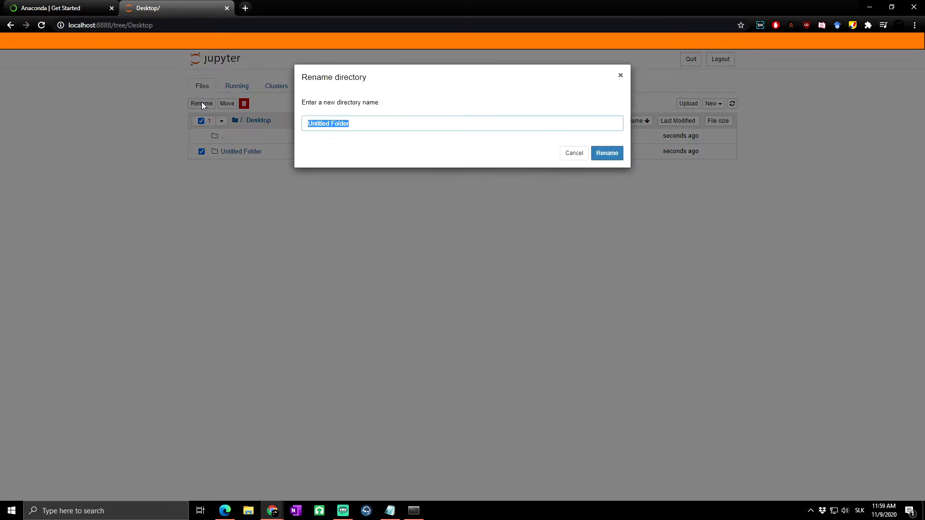
text(Python)
click(612, 153)
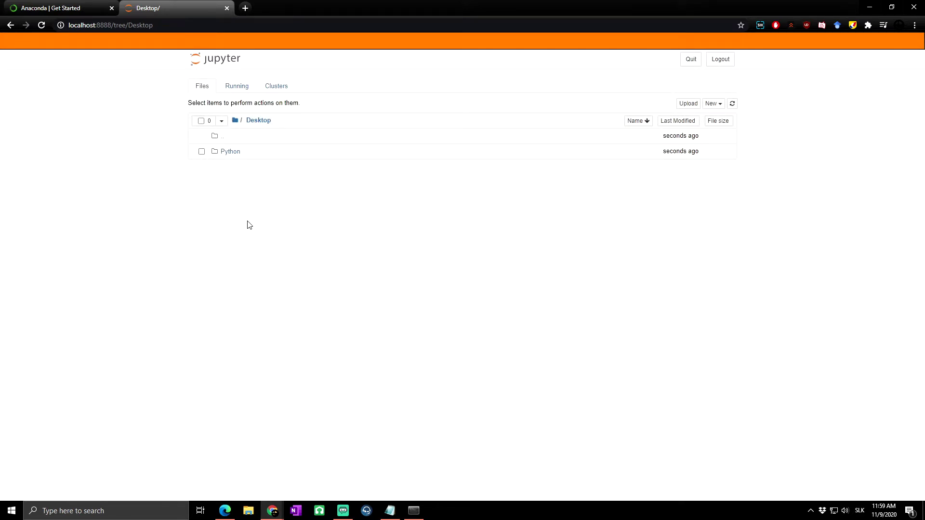
click(231, 152)
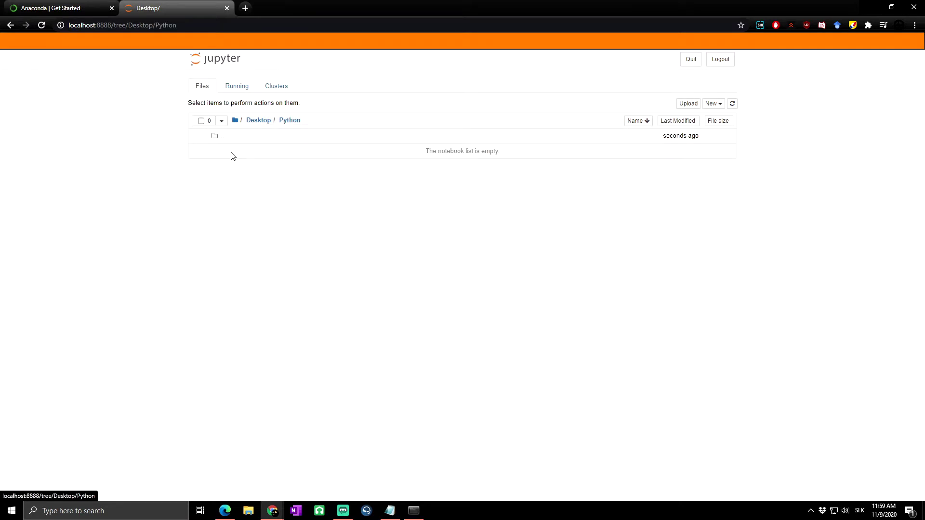
Create a new Python 3 notebook and run 2+2 in its first cell, giving 4
click(711, 104)
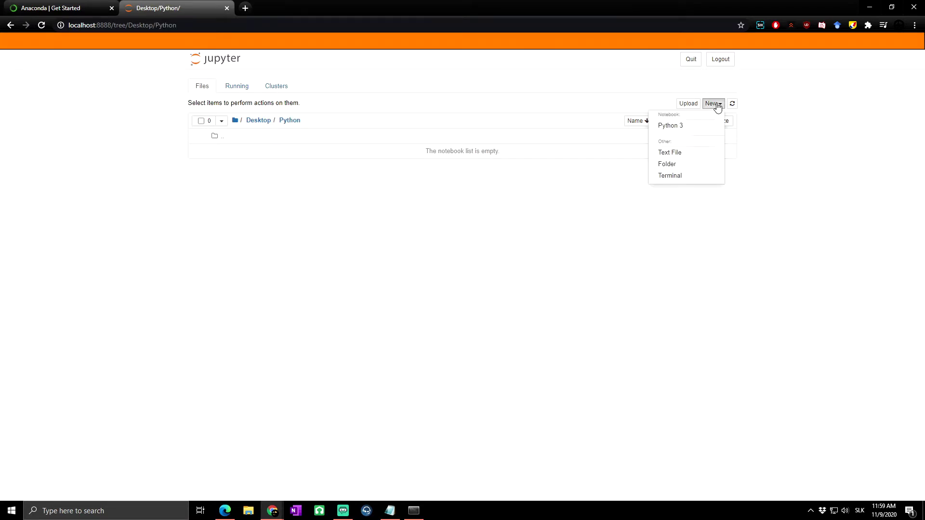
click(681, 126)
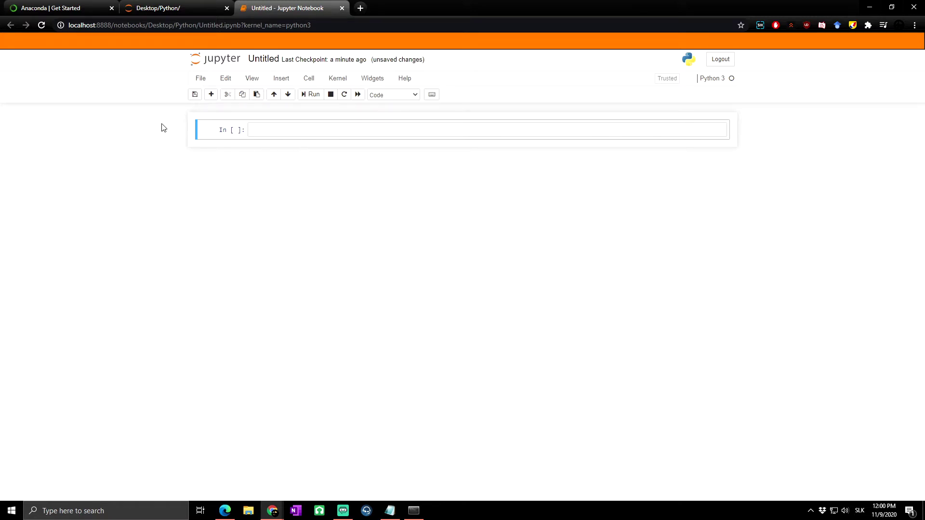
click(261, 133)
text(2+2)
key(shift+Return)
drag(248, 144, 294, 151)
Run a second cell containing 2+3 on two lines, giving 5
click(276, 164)
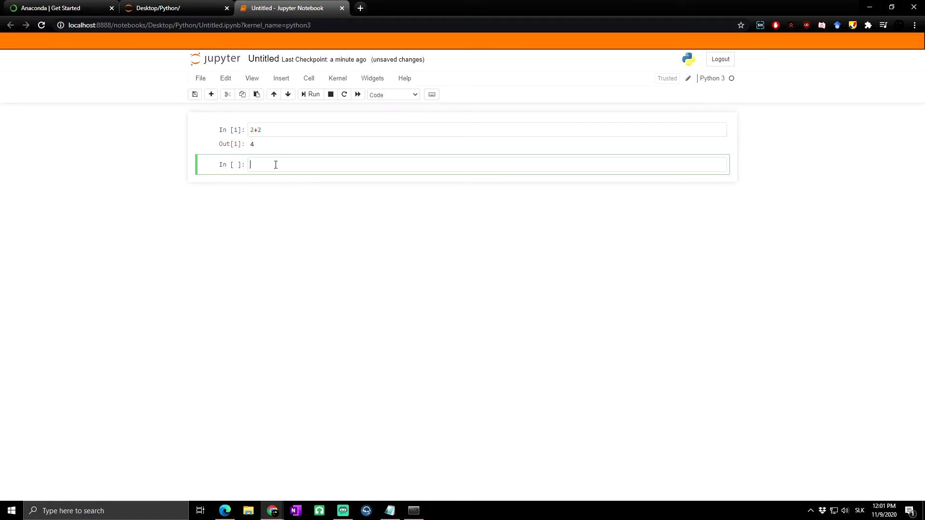
text(2+3)
key(Return)
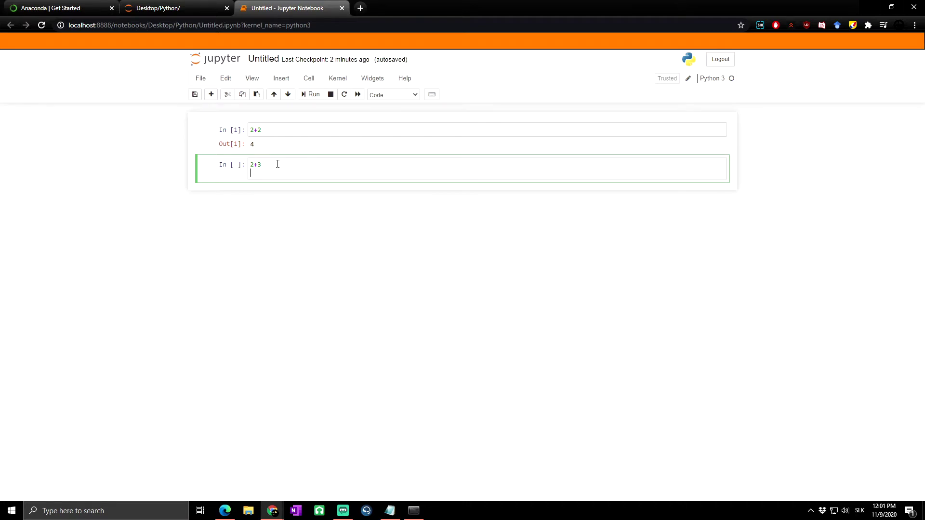
text(2+3)
key(shift+Return)
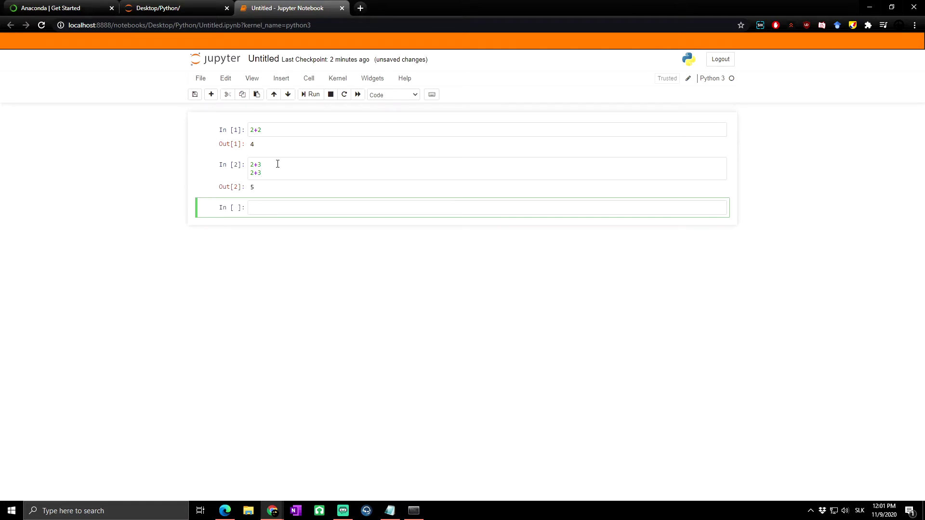
drag(262, 173, 250, 176)
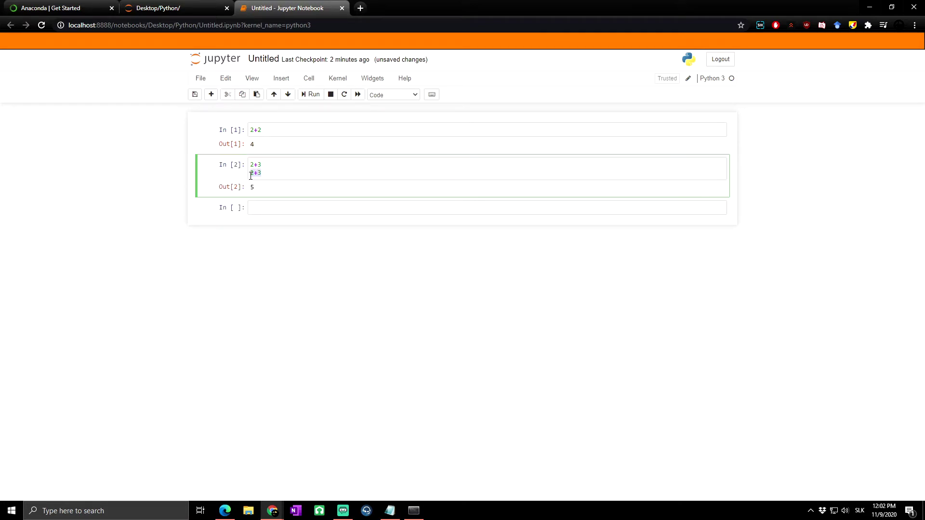
click(254, 189)
Run a third cell with x=2 and x*2, producing 4, adding an empty cell below
click(267, 206)
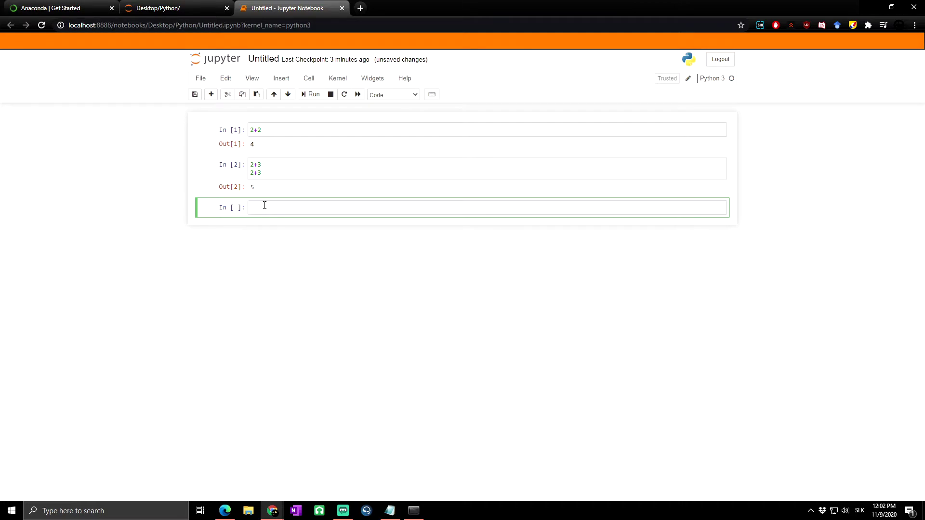
text(x=2)
key(Return)
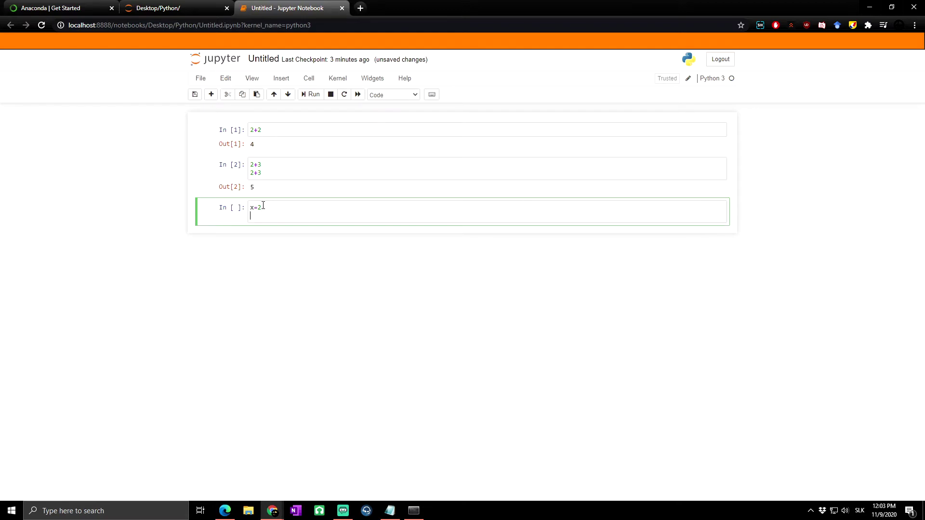
text(x*2)
key(alt+Return)
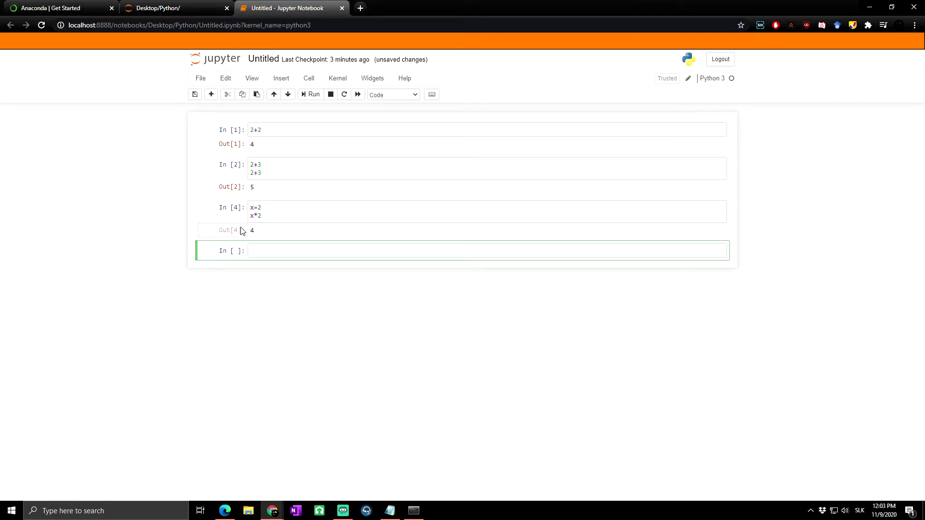
key(Escape)
Rename the Untitled notebook to 'Math'
click(265, 59)
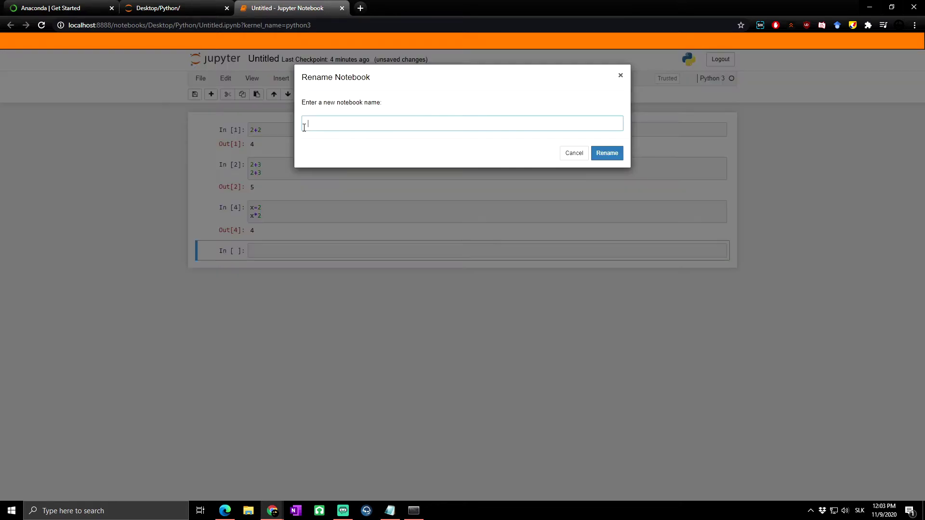
text(Math)
click(607, 153)
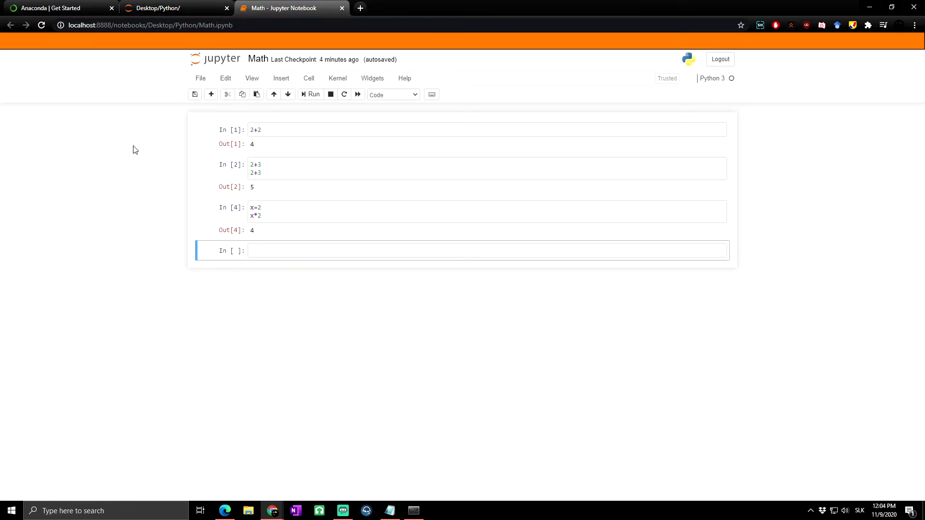
Save the Math notebook with File > Save and Checkpoint
click(198, 79)
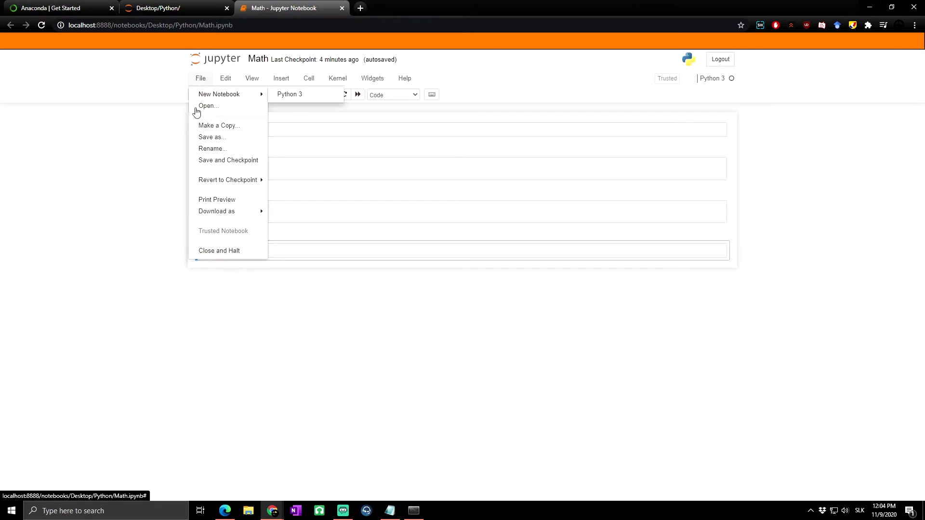
click(236, 161)
drag(415, 61, 378, 61)
click(117, 168)
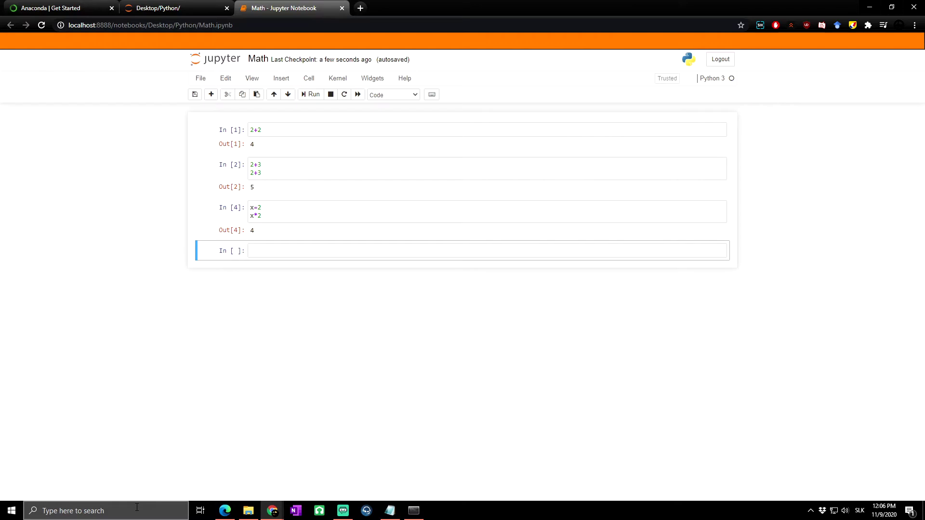
Find Anaconda Prompt through Windows search and run 'start spyder' in it to launch Spyder
click(136, 506)
text(anaca)
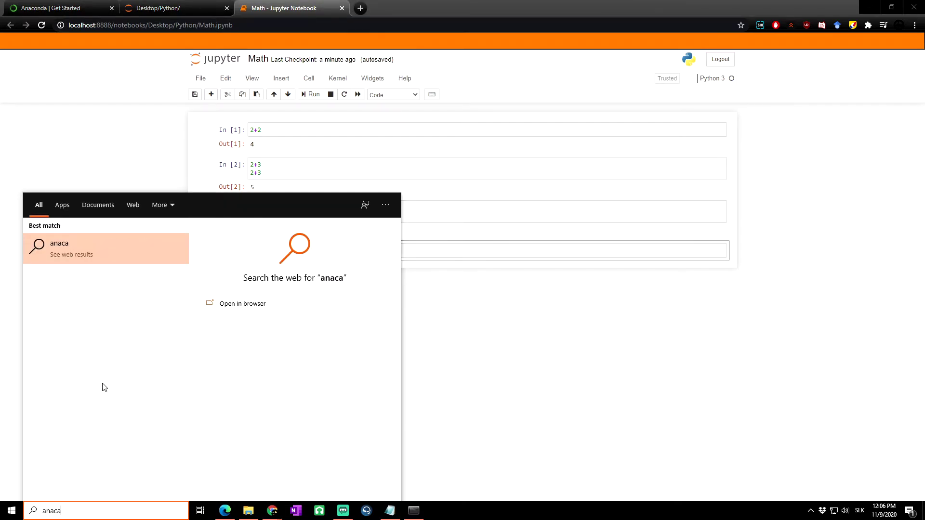
key(BackSpace)
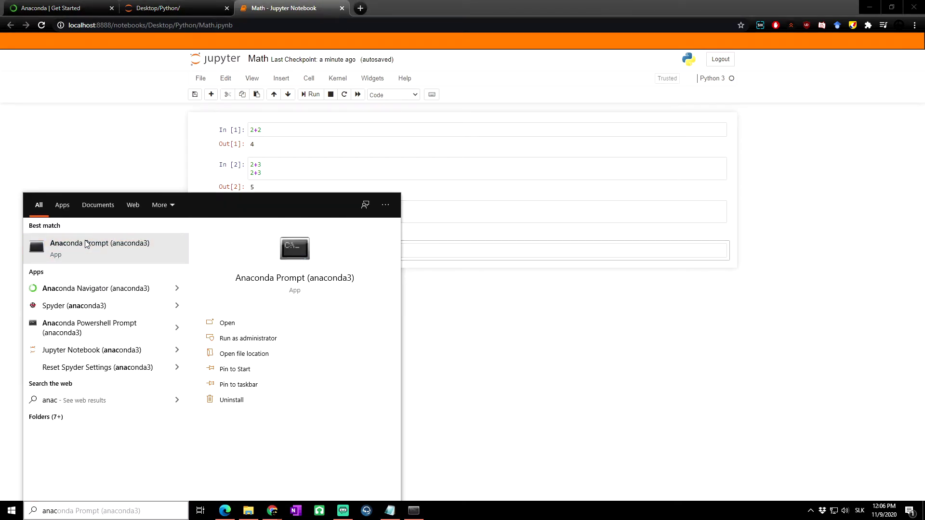
click(86, 245)
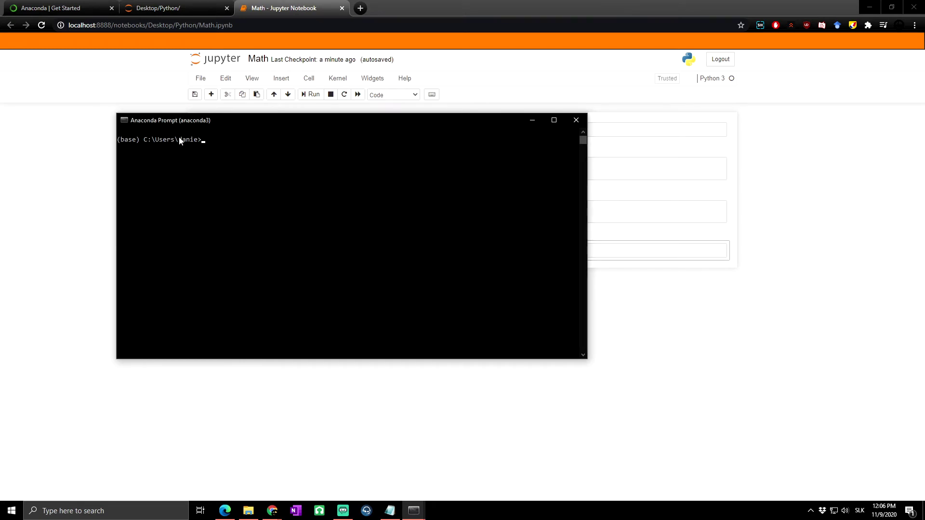
text(start spyder)
key(Return)
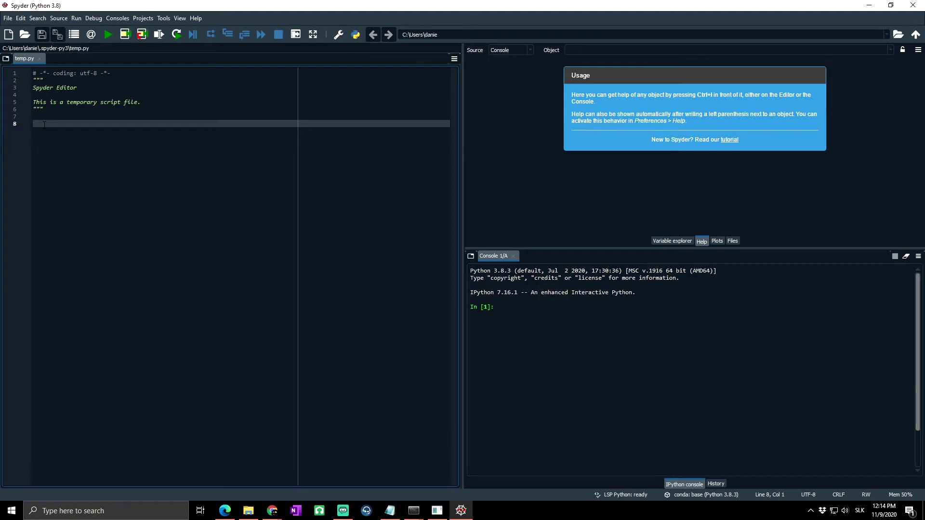
Enter 2 + 2 on line 8 of temp.py and run it, getting 4 in the console
text(2 + )
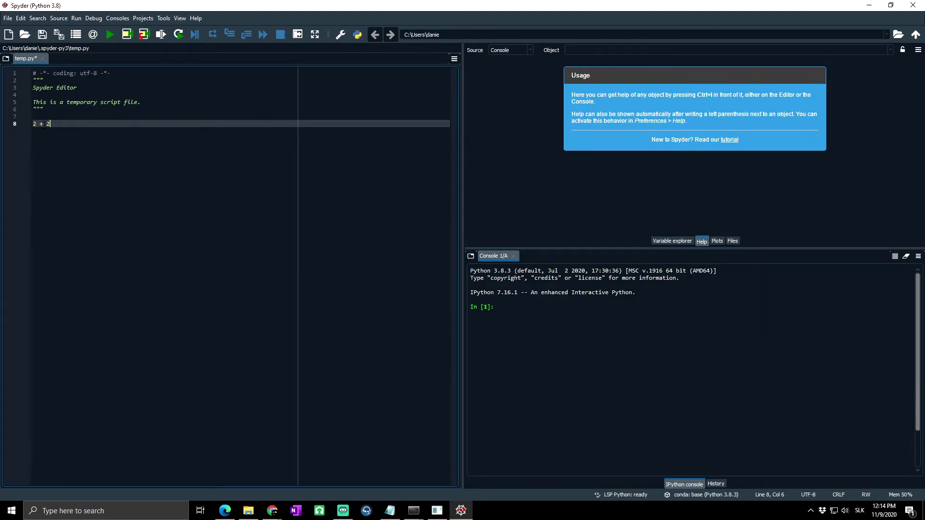
text(2)
key(ctrl+Return)
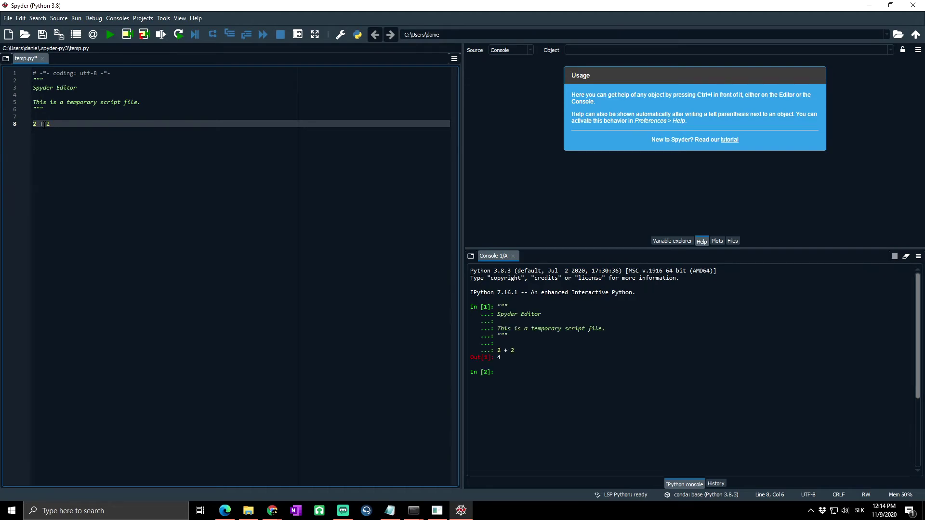
drag(501, 358, 477, 357)
Add print("Hello world!") on line 9 and run the whole file
click(61, 125)
key(Return)
text(print(")
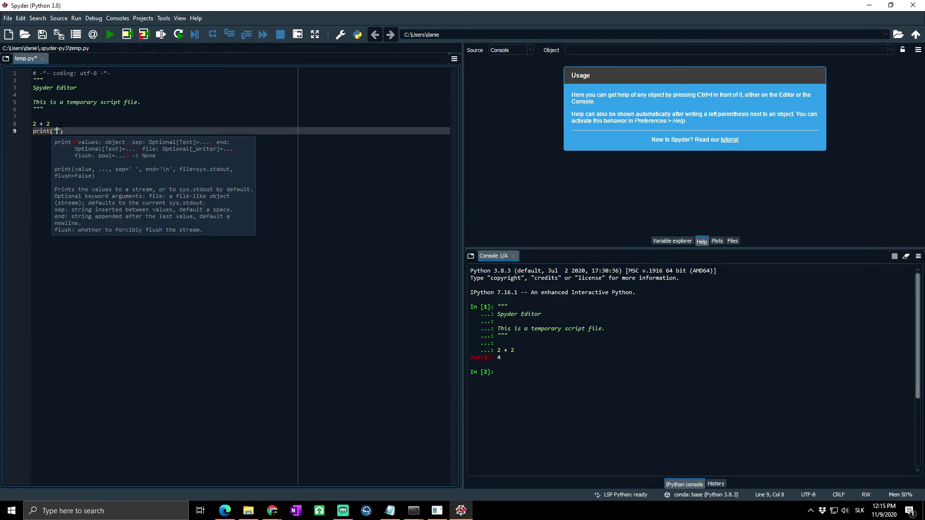
text(Hello world!"))
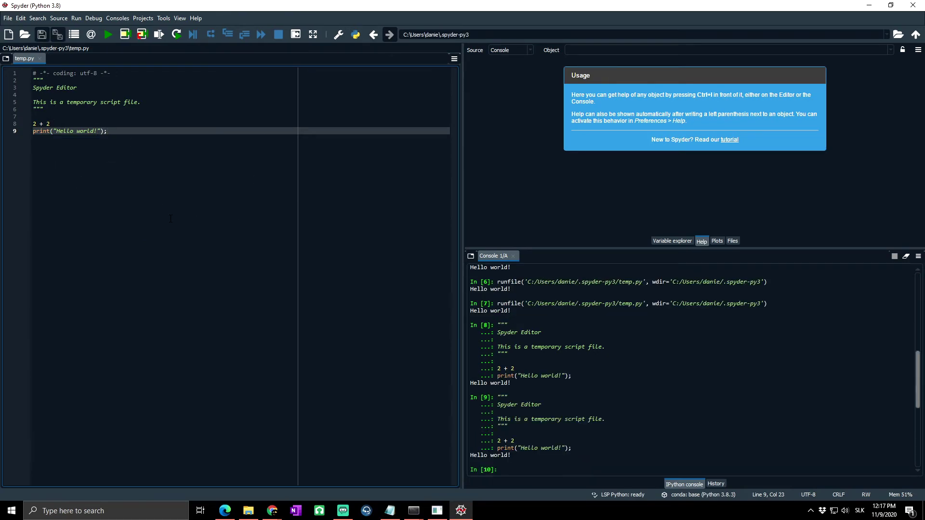
click(109, 33)
drag(107, 131, 33, 131)
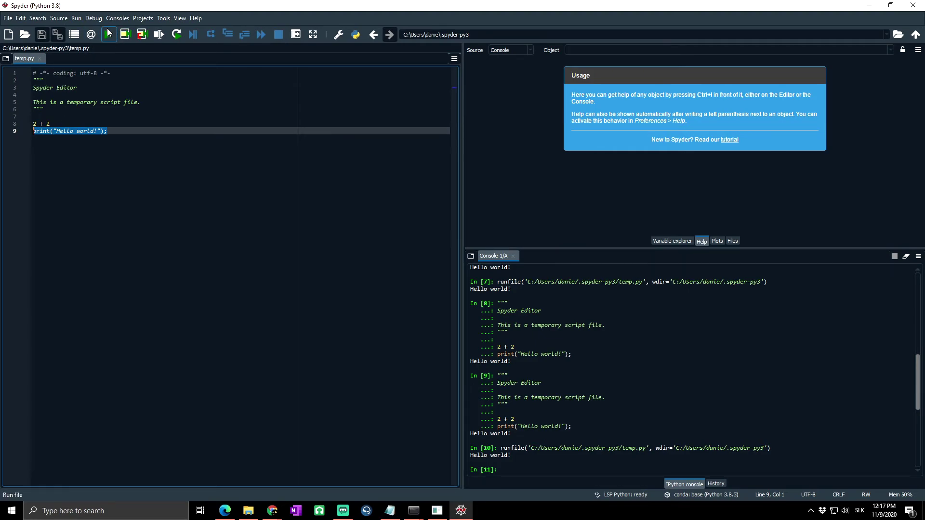
click(210, 170)
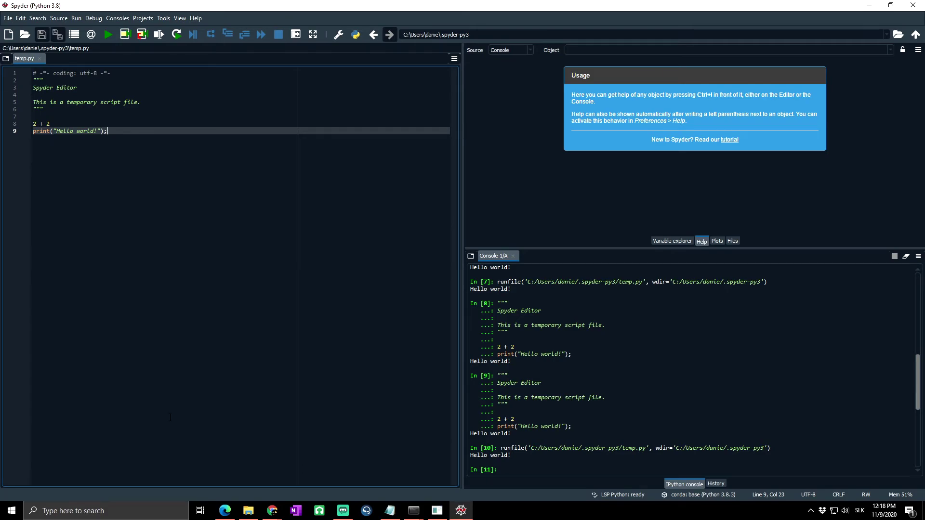
Search Windows for 'anaconda nav' and launch Anaconda Navigator
click(144, 509)
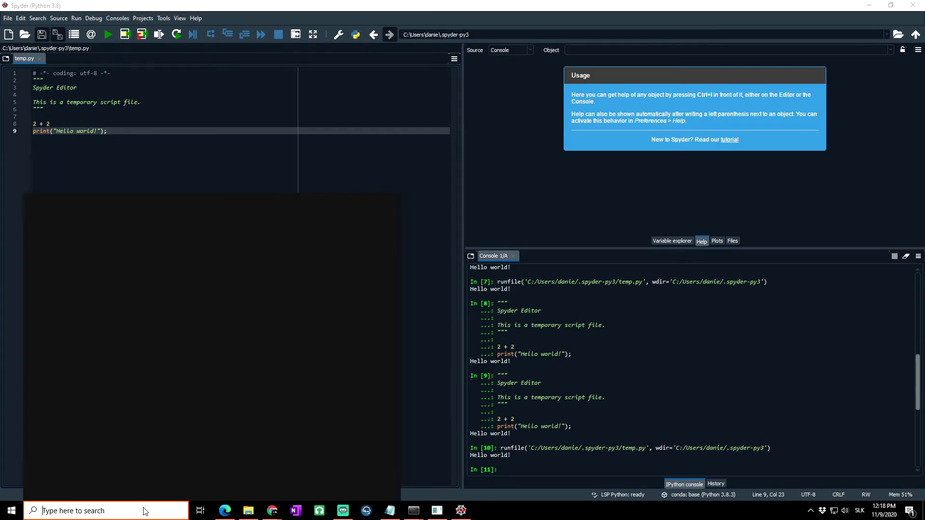
text(anaconda)
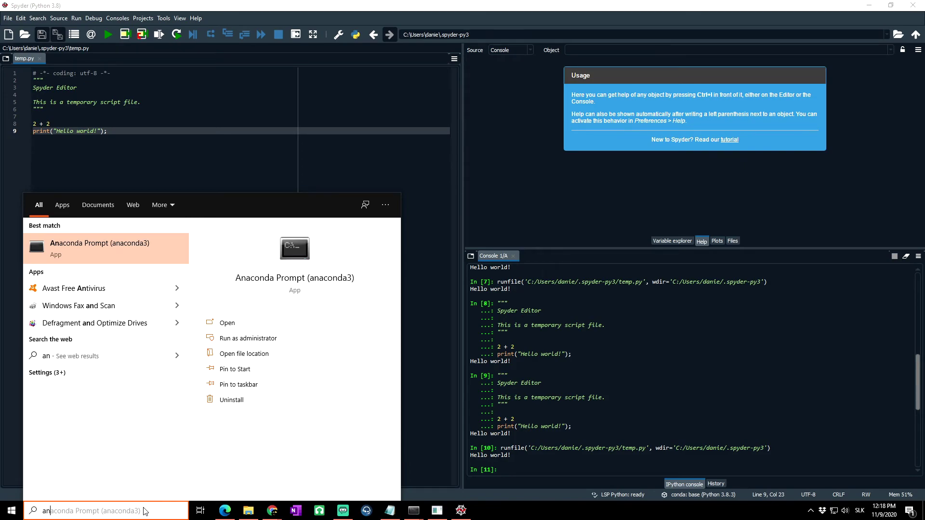
text( navi)
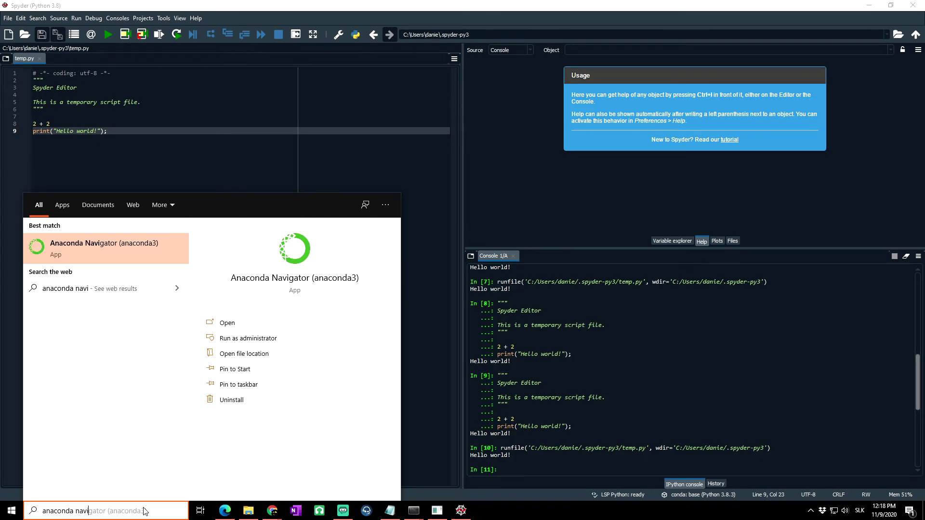
key(Return)
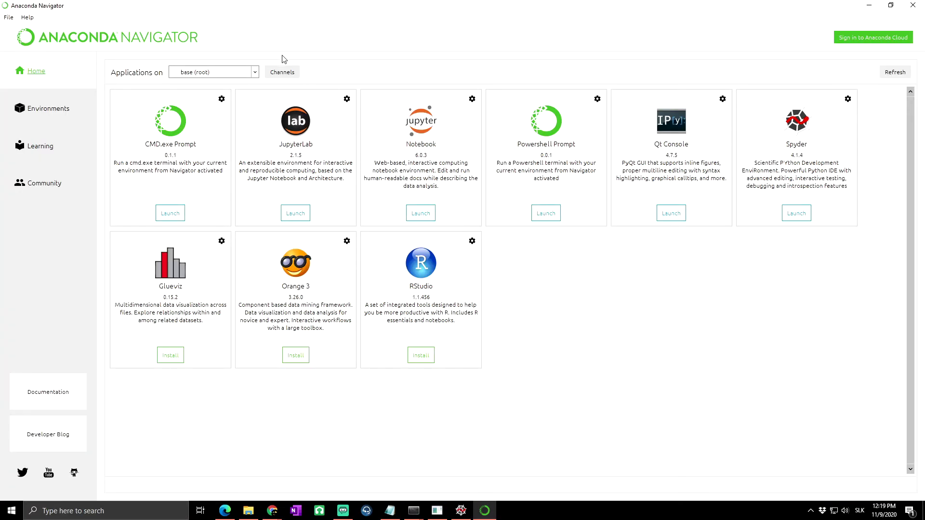